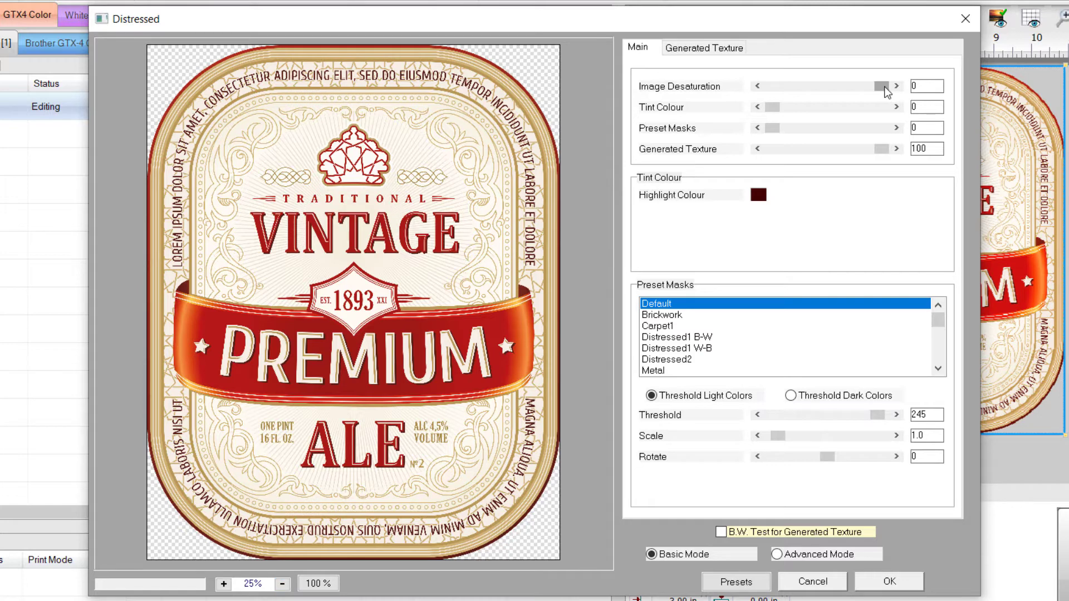
Set Image Desaturation to -25 and Tint Colour to 16, keeping the dark red highlight colour (RGB 67, 2, 2).
drag(887, 92, 859, 89)
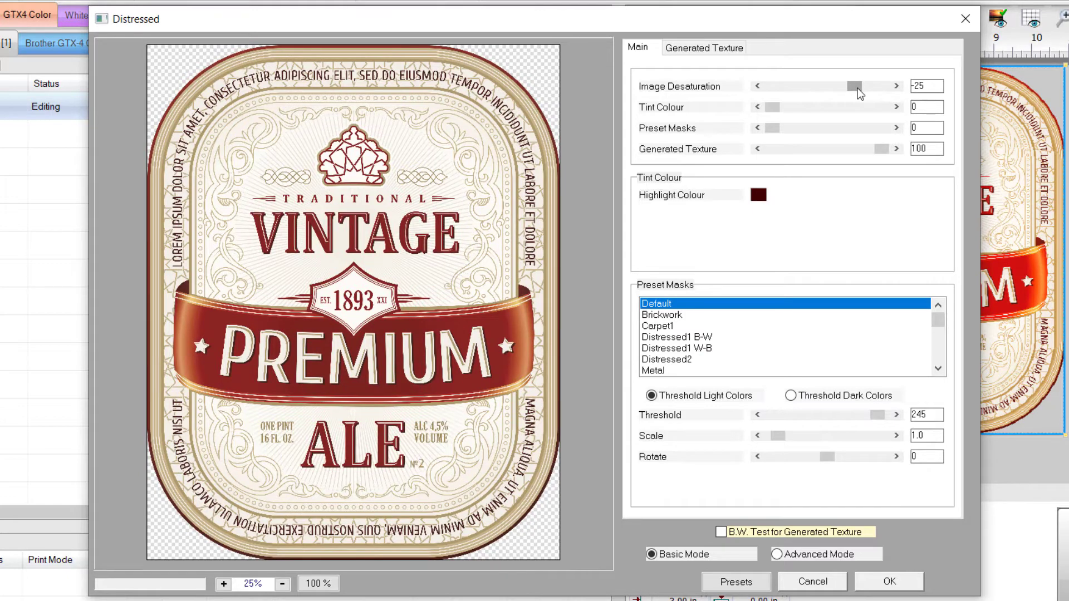
mouse_move(778, 107)
mouse_down()
mouse_move(828, 112)
mouse_move(784, 109)
mouse_move(795, 112)
mouse_up()
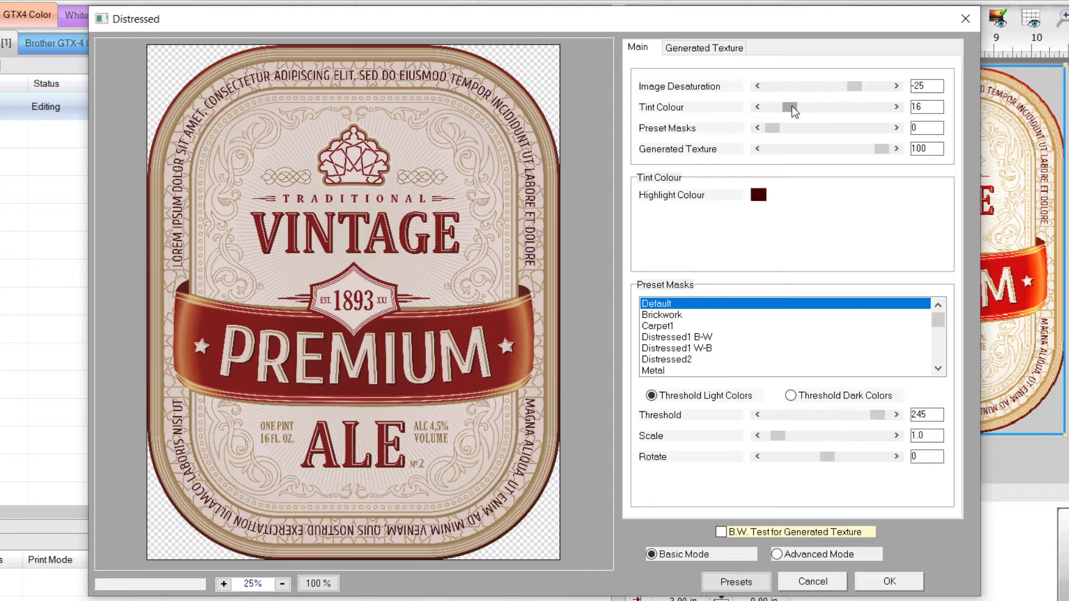
mouse_move(792, 107)
mouse_down()
mouse_move(883, 107)
mouse_move(792, 98)
mouse_up()
click(758, 194)
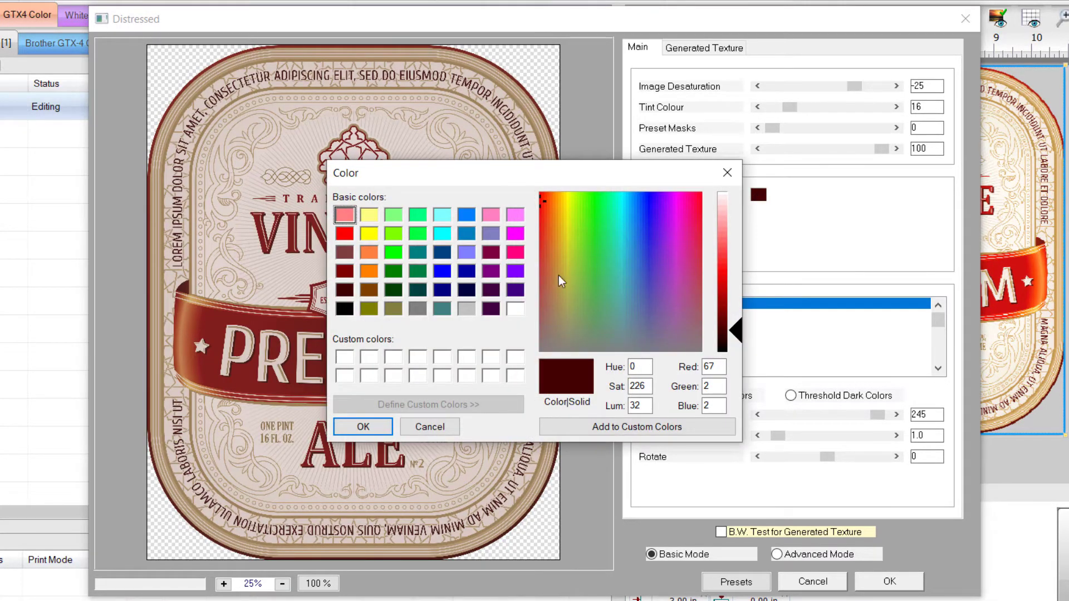
click(372, 429)
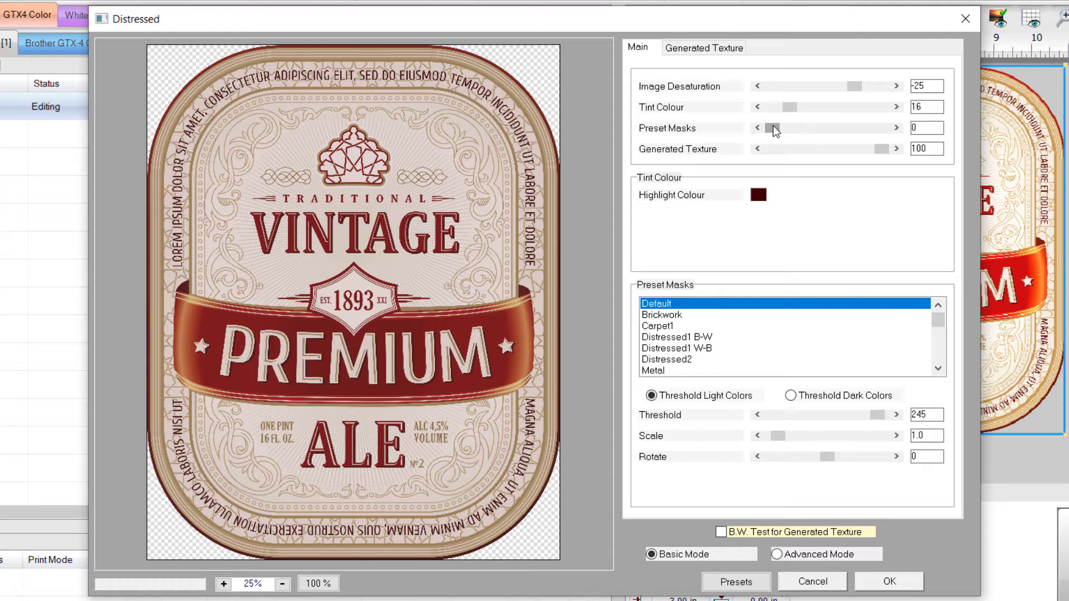
Apply the Distressed2 preset mask at strength 82, thresholding dark colors with Threshold at 49.
drag(773, 126, 862, 126)
click(684, 360)
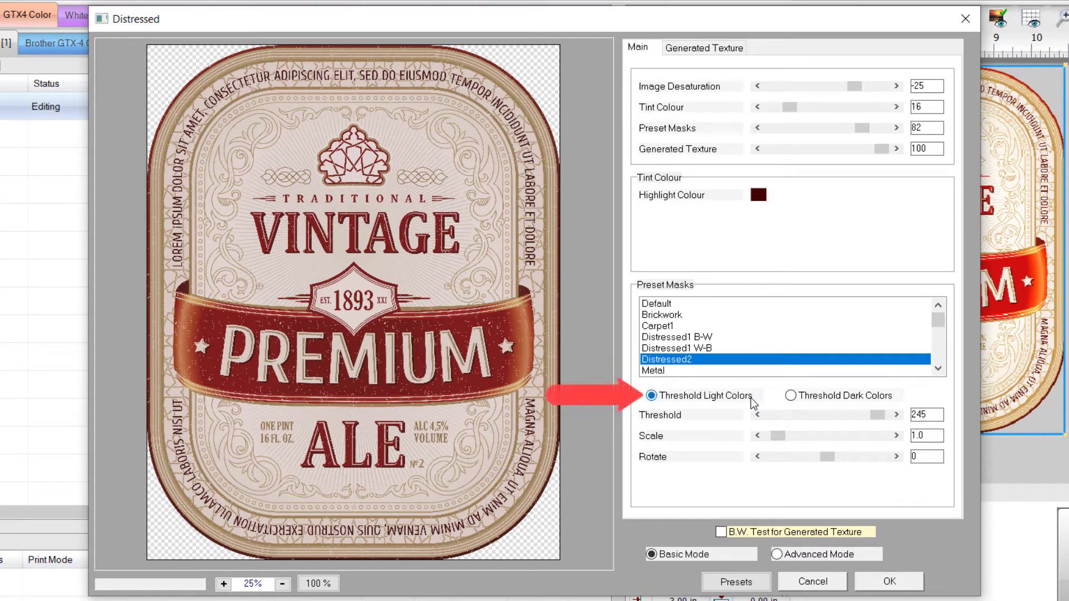
drag(877, 415, 828, 416)
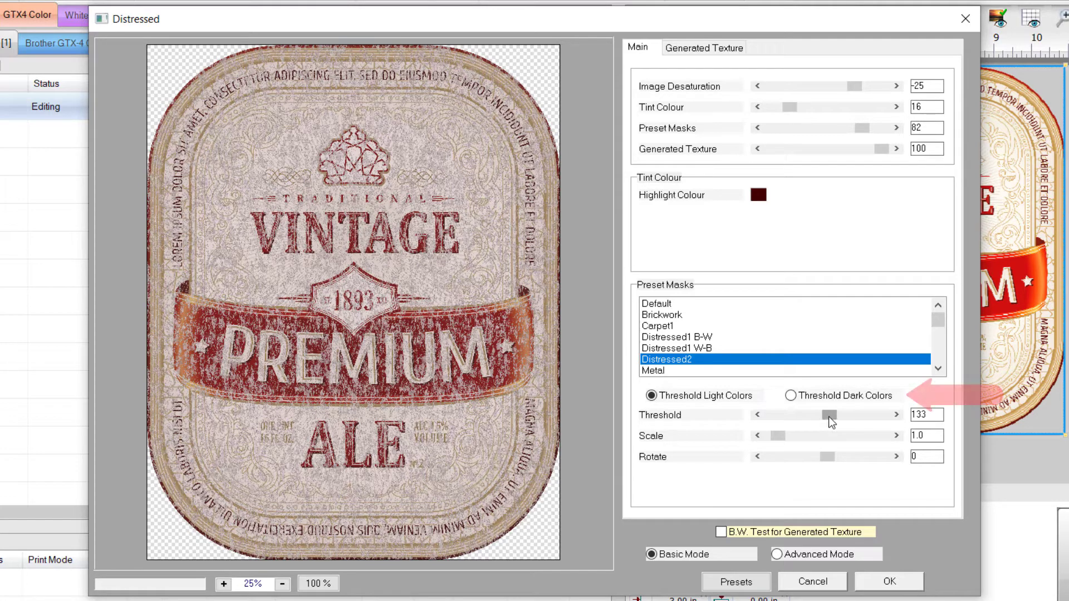
click(793, 398)
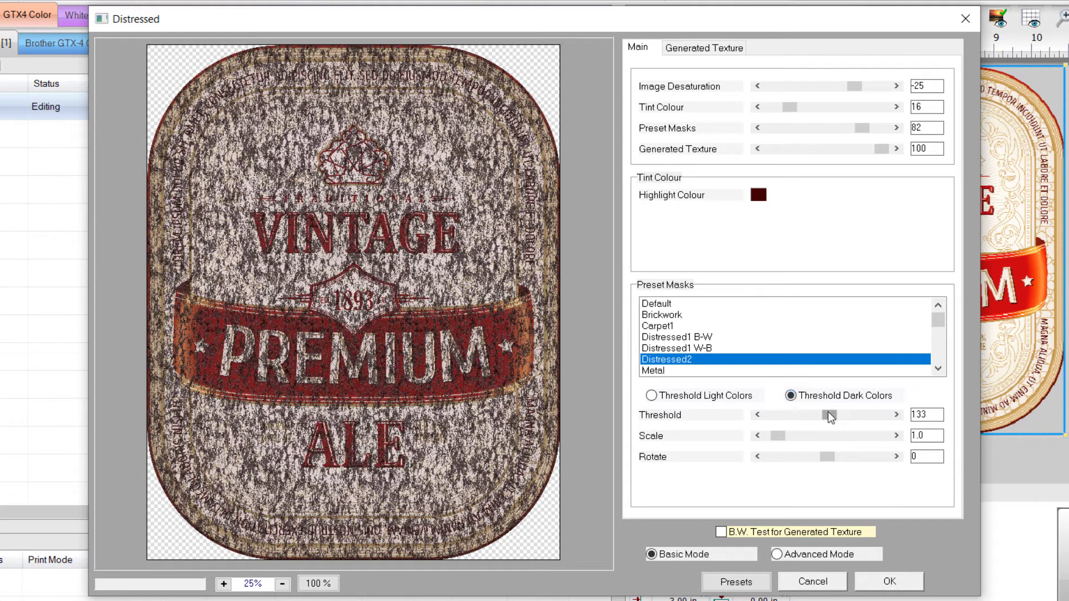
drag(829, 415, 791, 416)
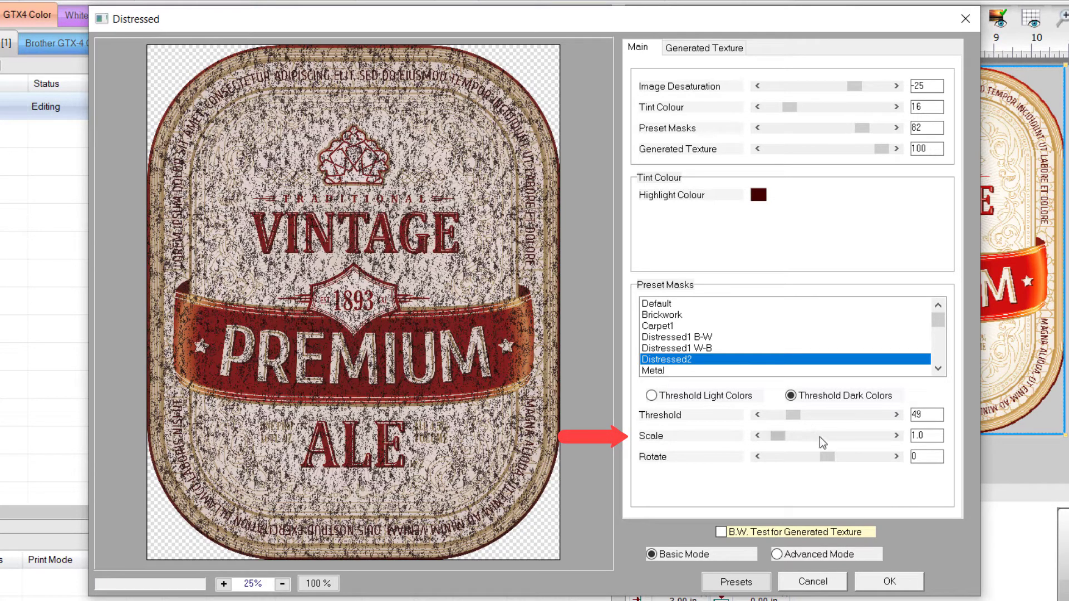
Set the preset mask's Scale to 1.5 and Rotate to 65, and reduce the Preset Masks strength to 0.
mouse_move(783, 436)
mouse_down()
mouse_move(829, 436)
mouse_move(786, 433)
mouse_up()
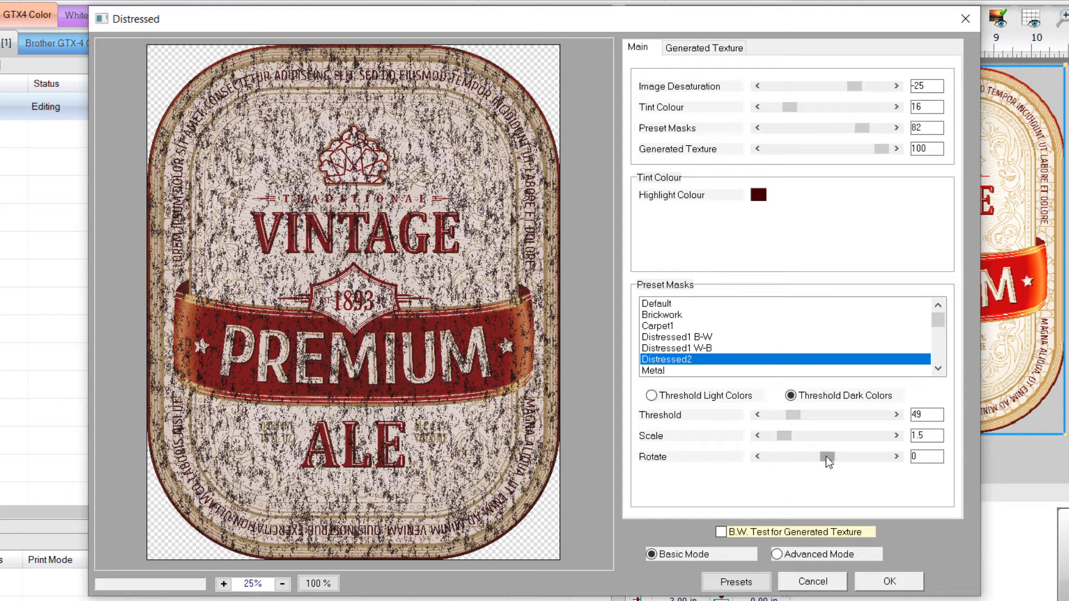
drag(827, 456, 847, 453)
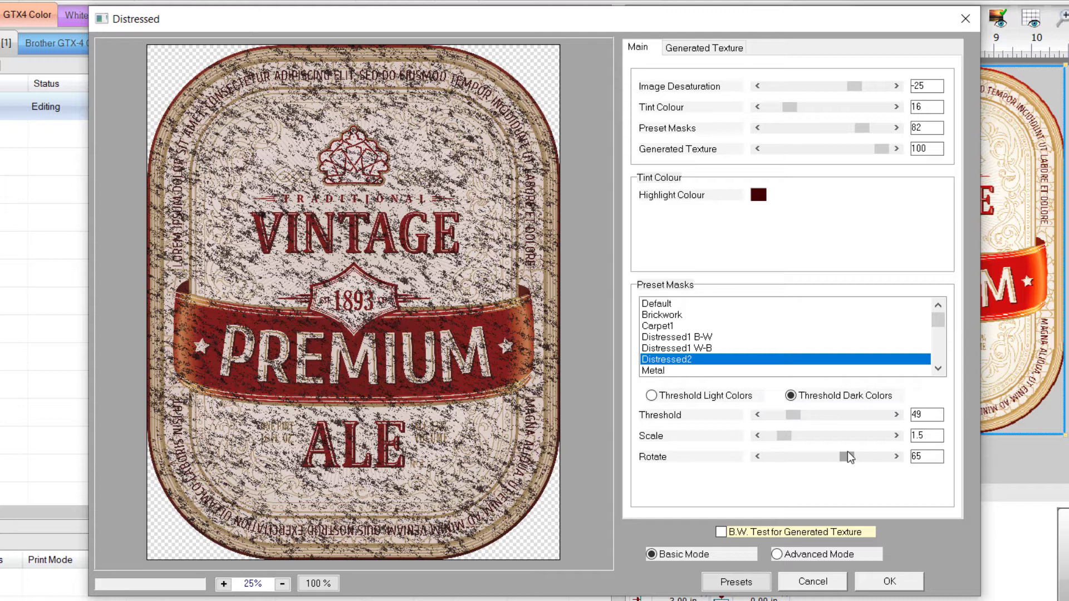
drag(862, 128, 756, 139)
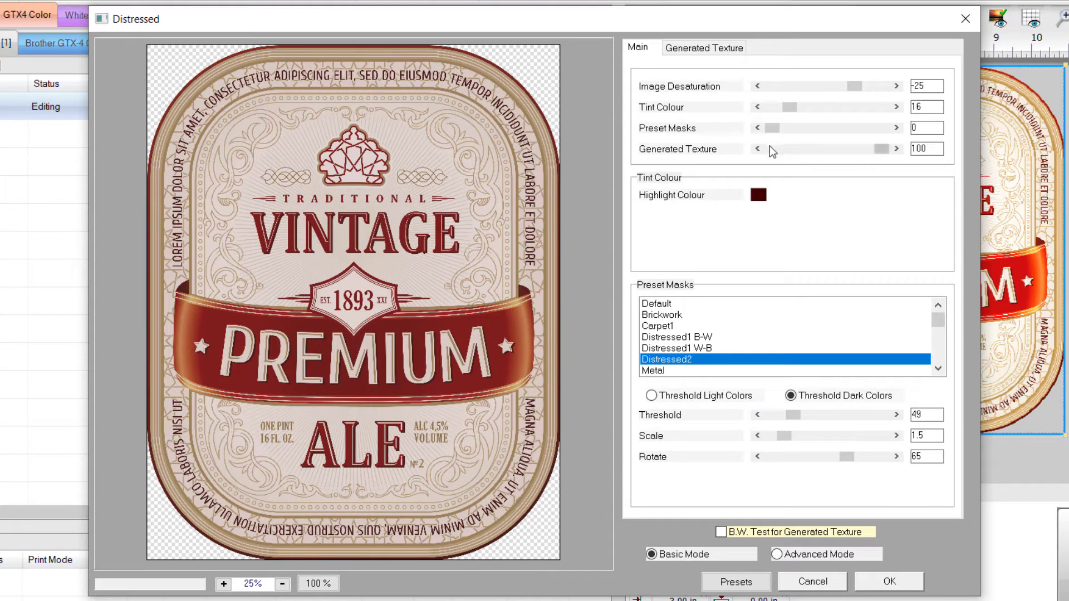
Add generated texture with Horizontal Streaks at 36, Vertical Streaks at 52 and Thickness at 4.3.
click(727, 49)
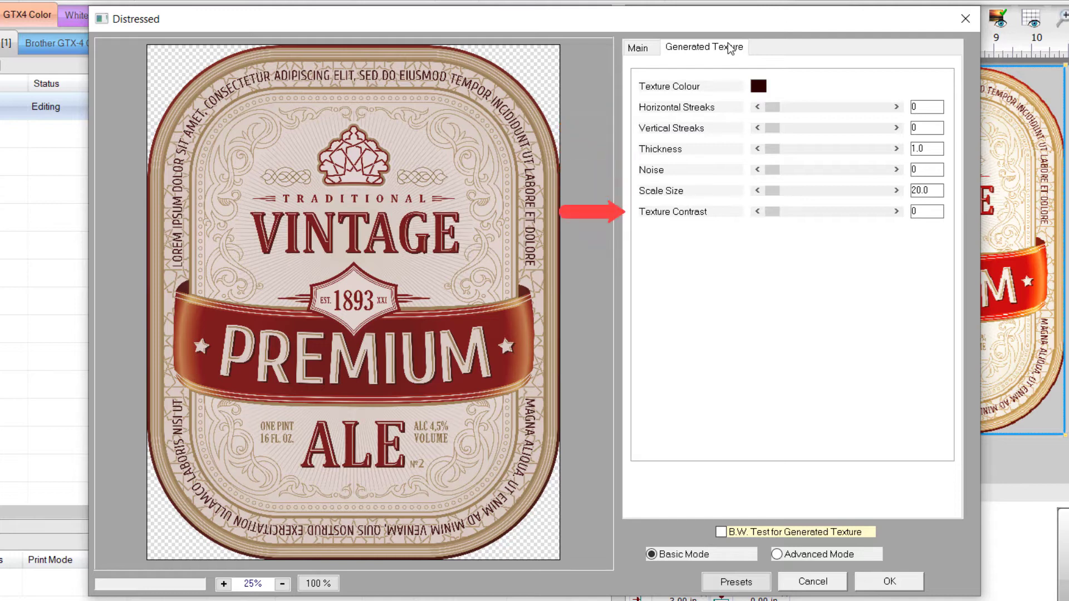
drag(772, 109, 797, 109)
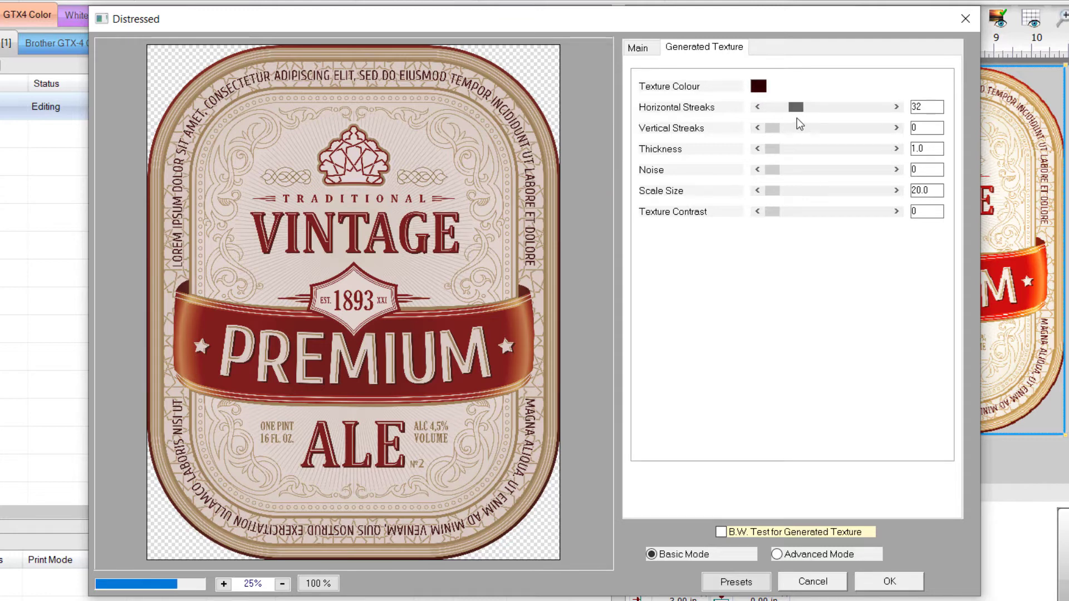
mouse_move(796, 109)
mouse_down()
mouse_move(836, 111)
mouse_move(800, 108)
mouse_move(809, 128)
mouse_move(861, 129)
mouse_move(810, 124)
mouse_up()
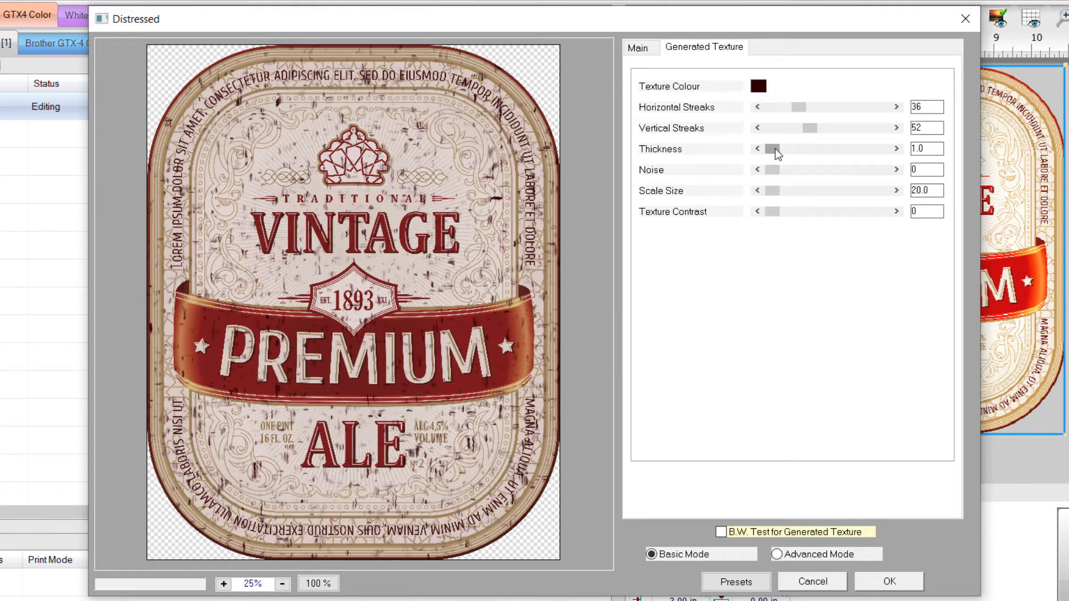
drag(774, 148, 864, 150)
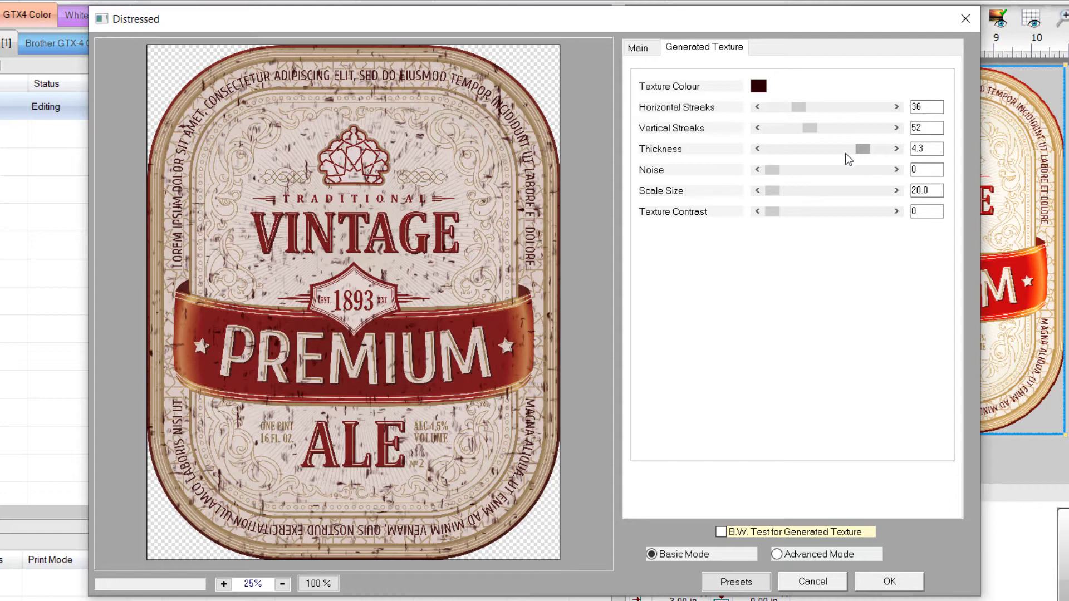
Refine the generated texture with Noise at 61, Scale Size at 48.3 and Texture Contrast at 13.
drag(777, 170, 841, 166)
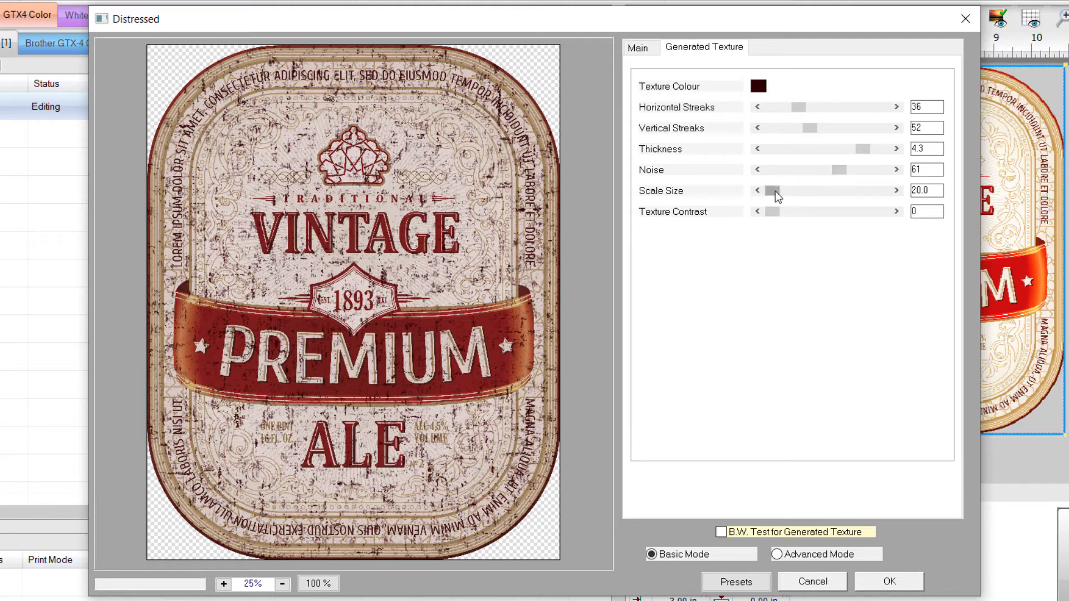
drag(775, 191, 891, 192)
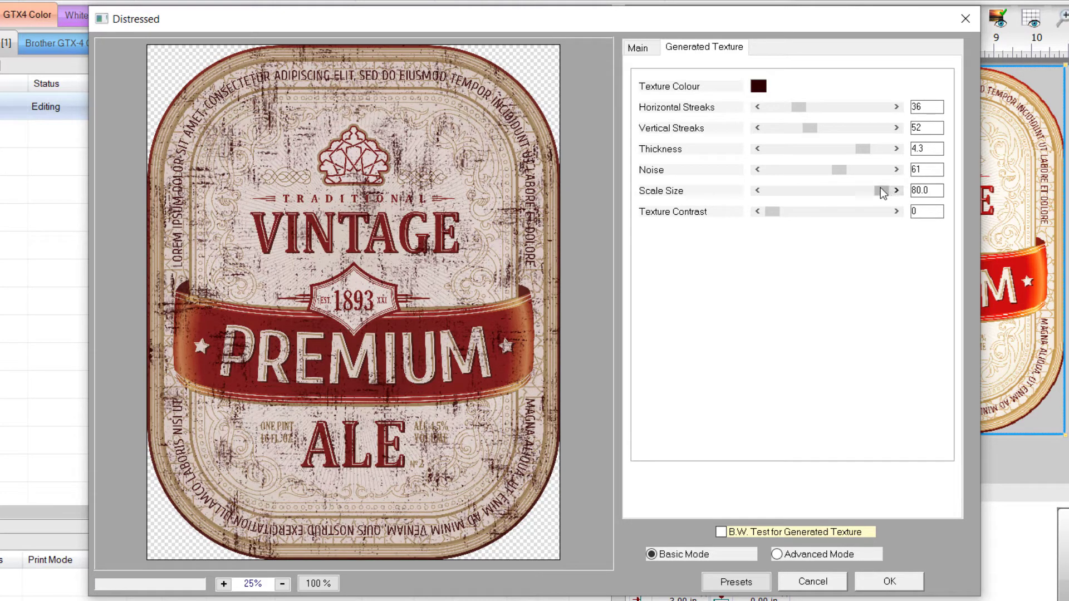
drag(881, 193, 823, 189)
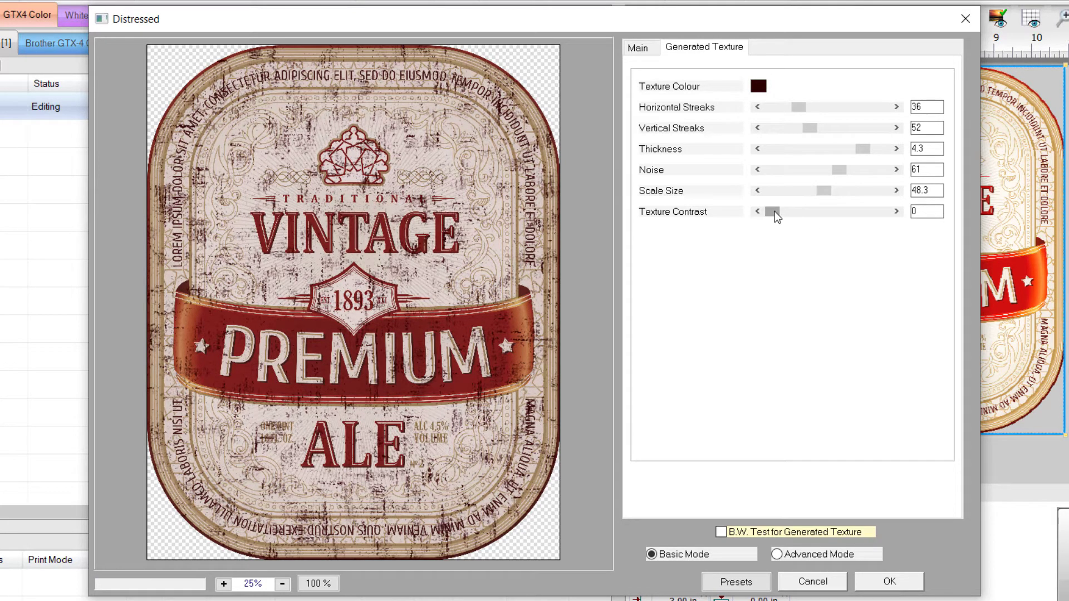
mouse_move(774, 212)
mouse_down()
mouse_move(869, 211)
mouse_move(792, 210)
mouse_up()
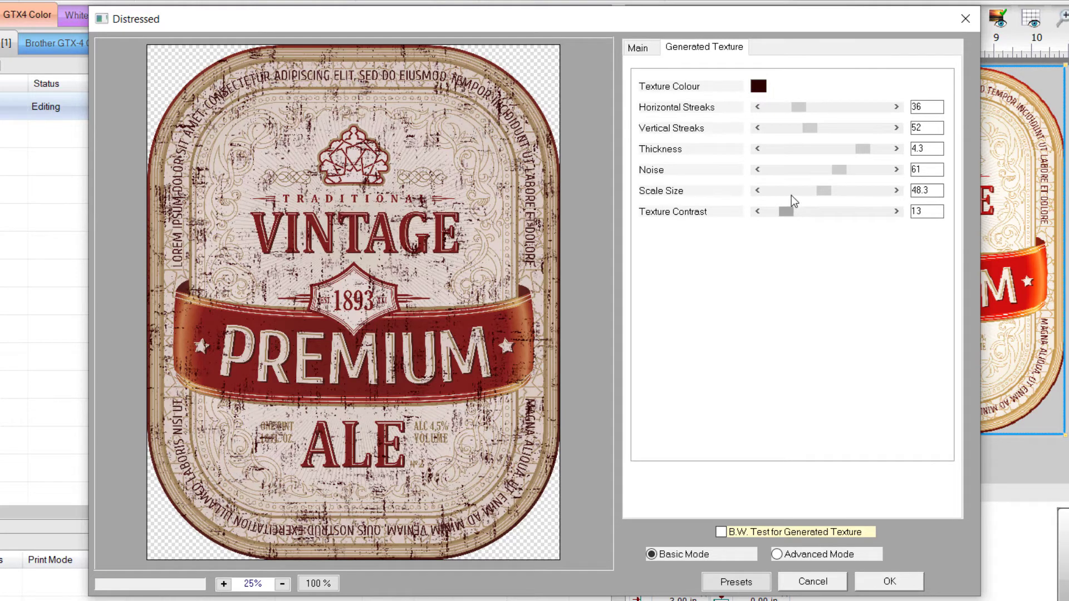
Switch the Distressed effect's main settings to Advanced Mode and set the Generated Texture strength to 0.
click(645, 48)
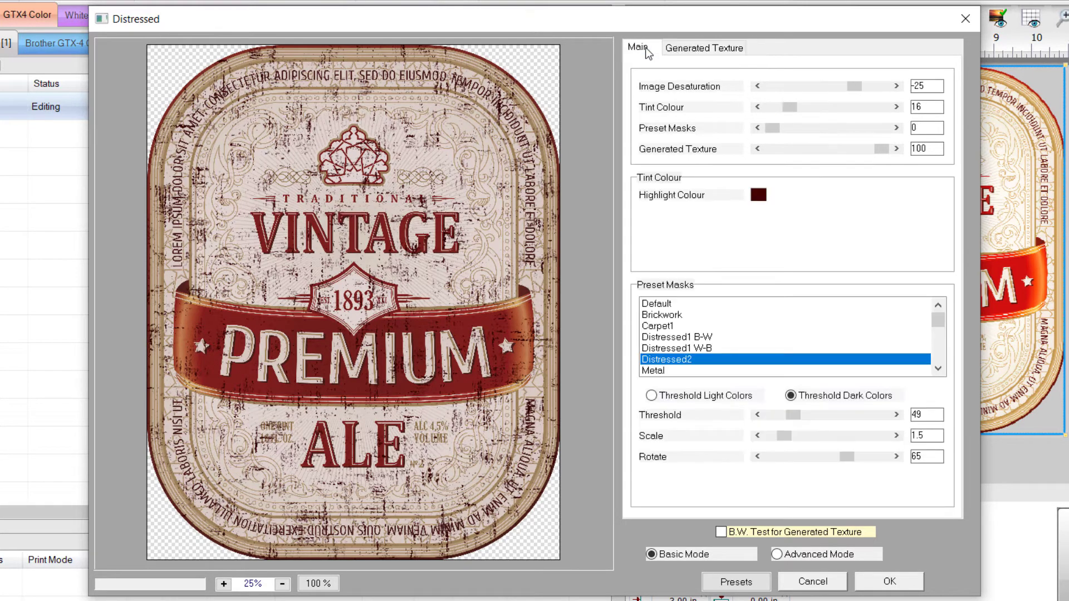
click(778, 555)
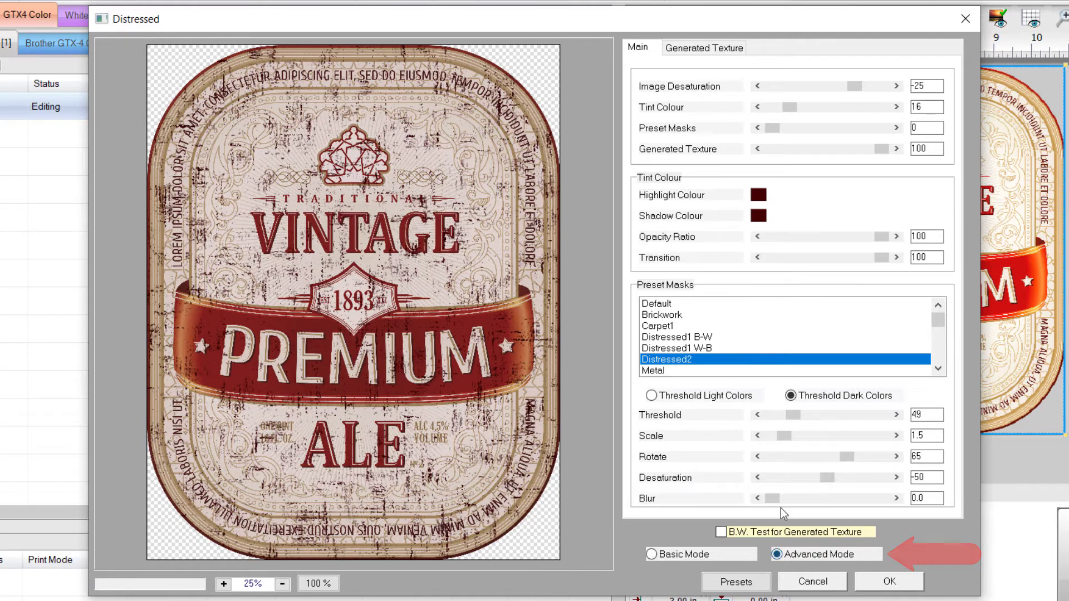
drag(877, 148, 772, 150)
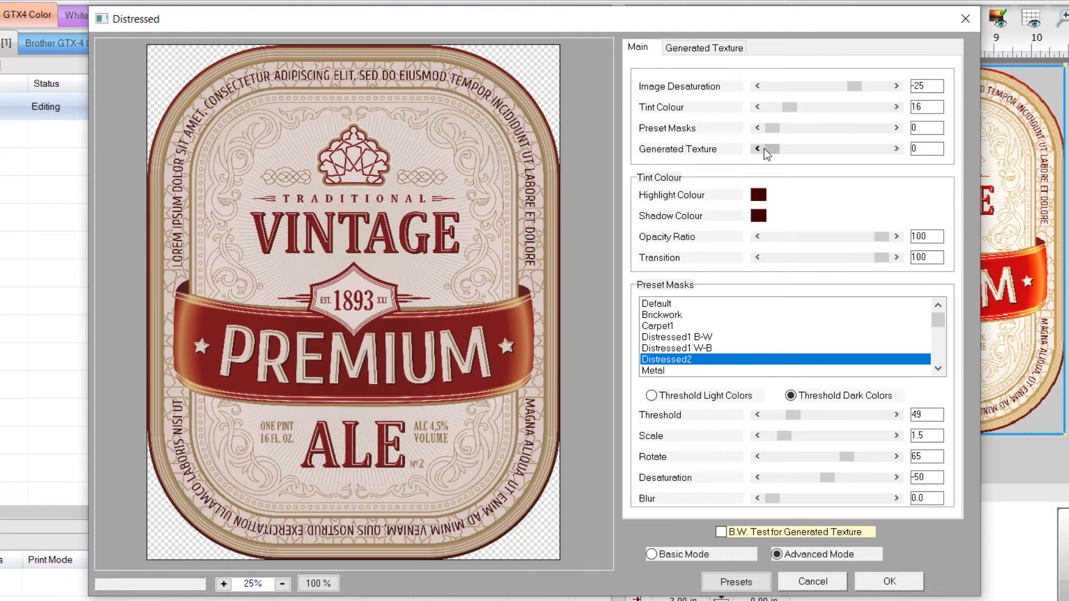
Change the tint's highlight colour to the light red basic color (RGB 255, 128, 128).
click(761, 195)
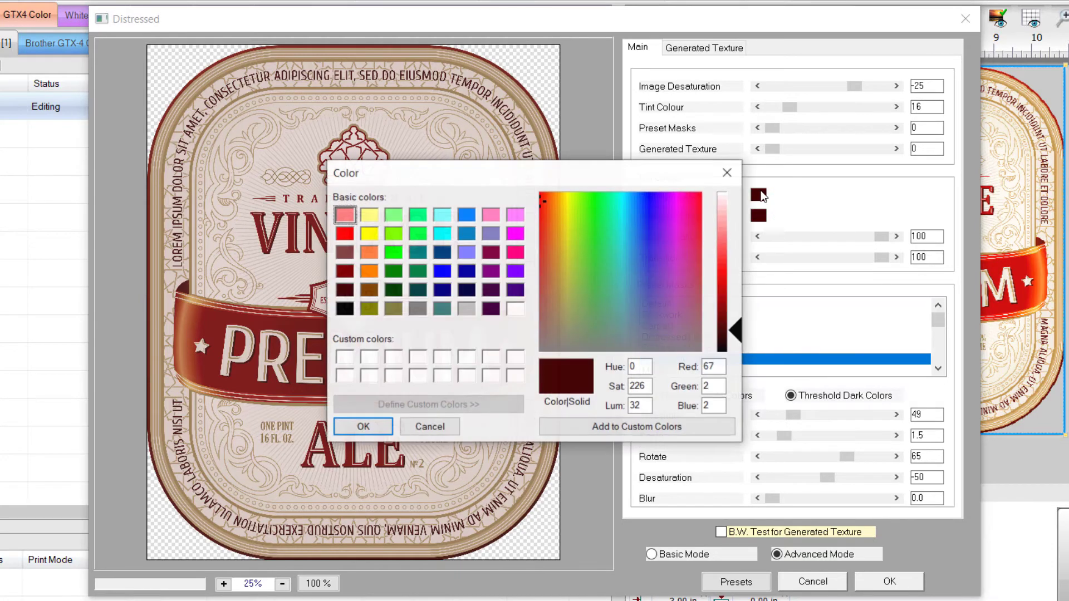
click(346, 216)
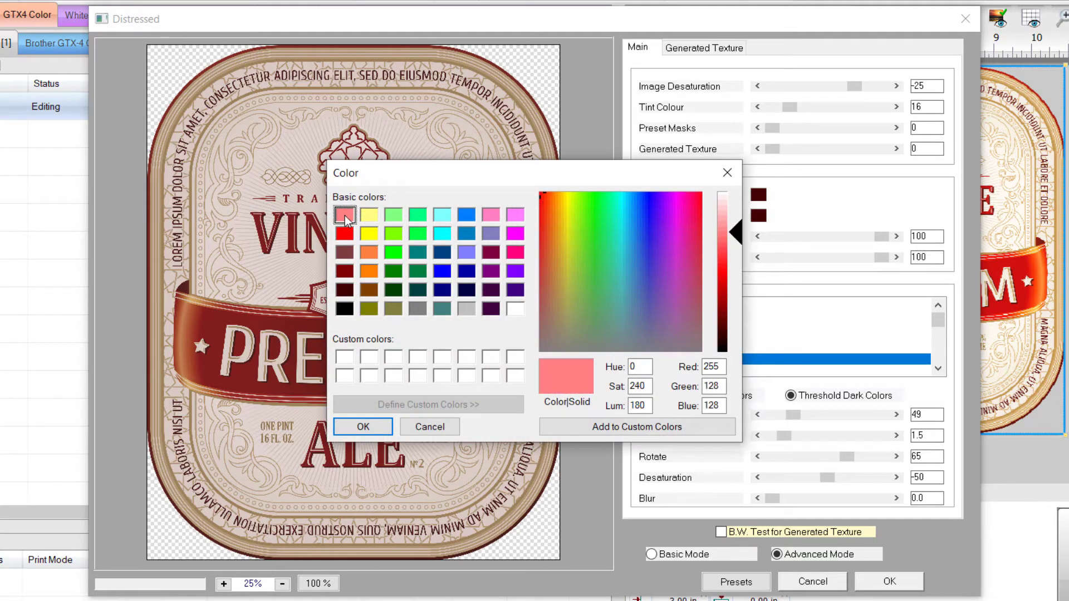
click(367, 427)
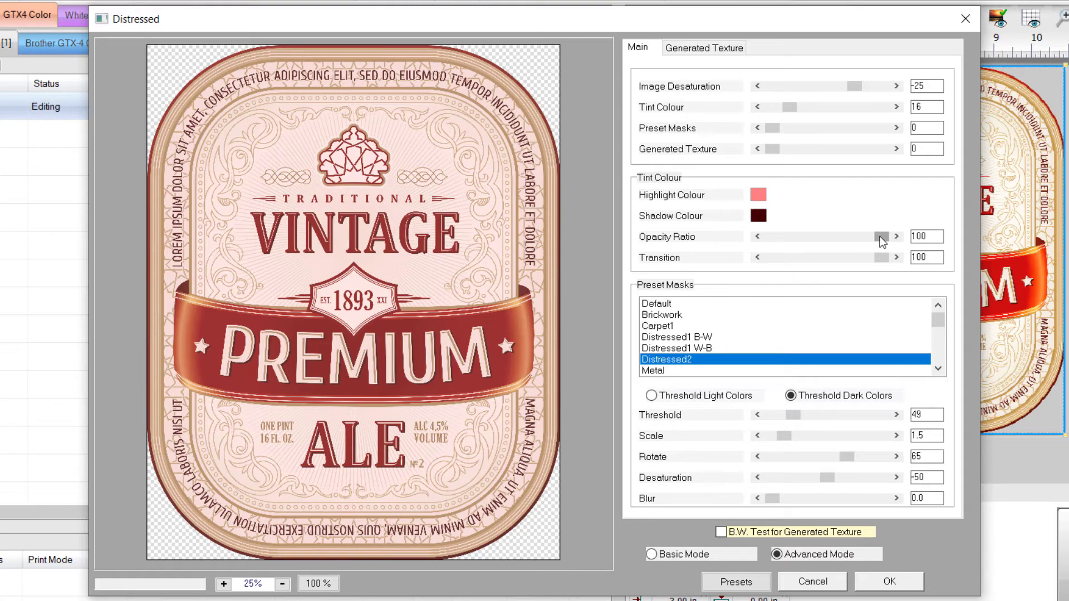
Balance the highlight and shadow tints with Opacity Ratio at -3 and Transition at 35.
drag(883, 241, 758, 238)
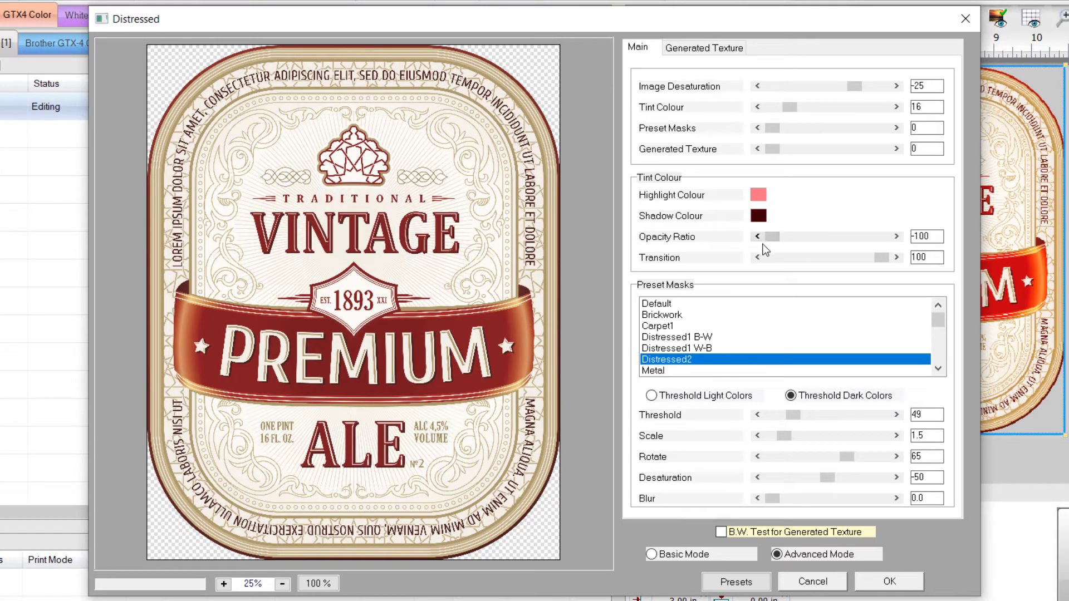
drag(772, 237, 826, 241)
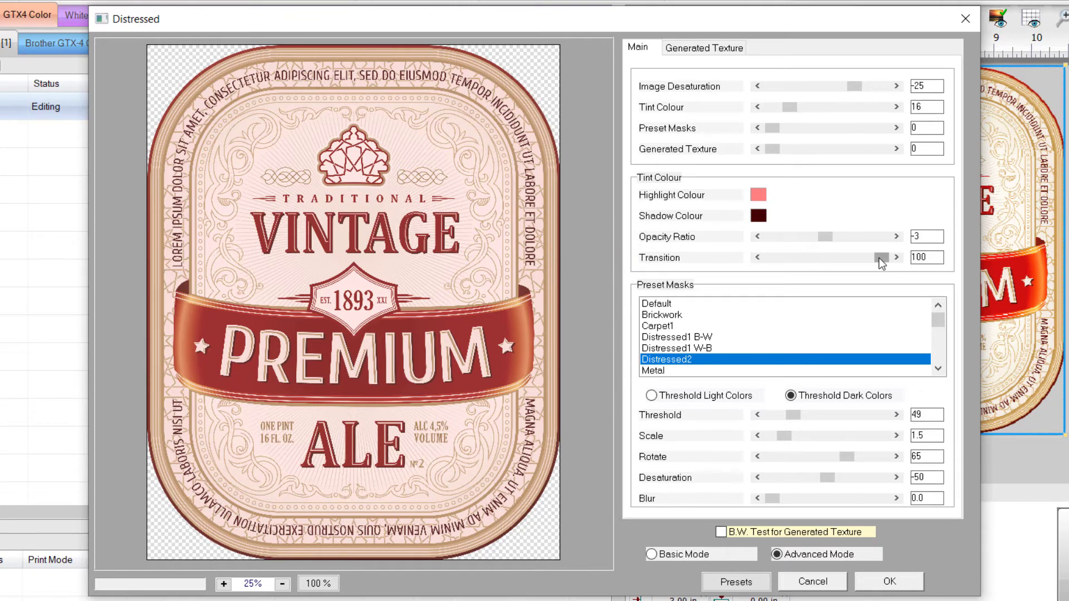
drag(882, 259, 842, 255)
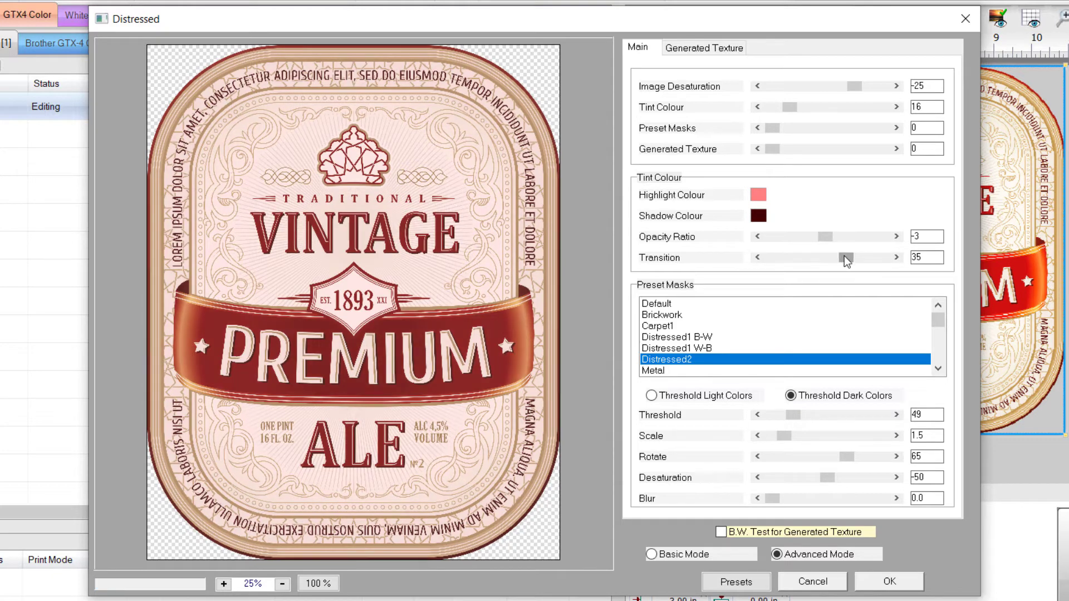
Raise the Preset Masks strength to 58 and set the mask's Blur to 0.6.
drag(774, 128, 838, 133)
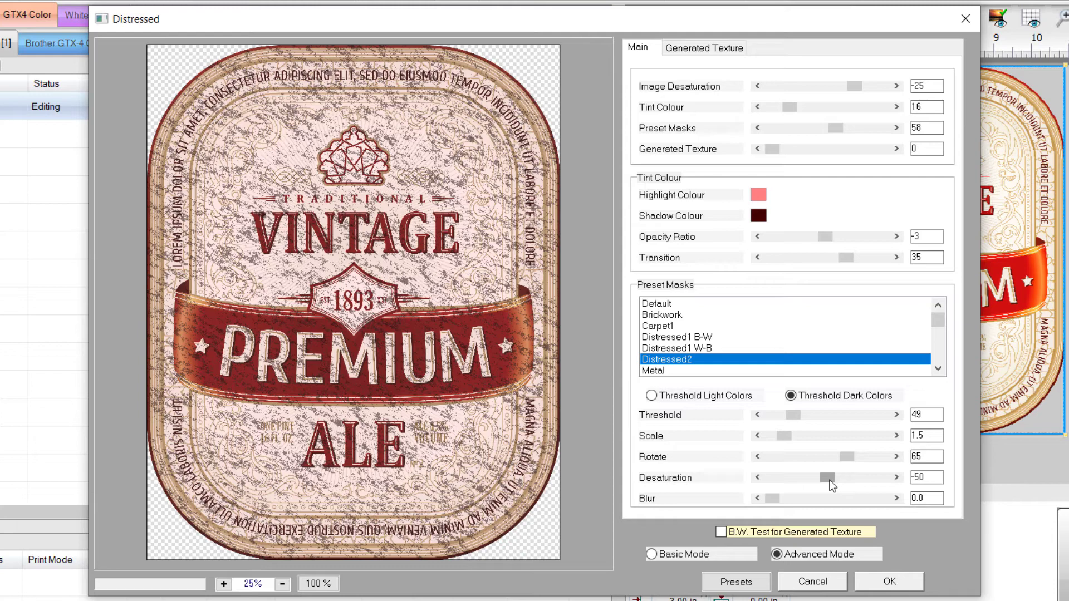
drag(771, 500, 811, 497)
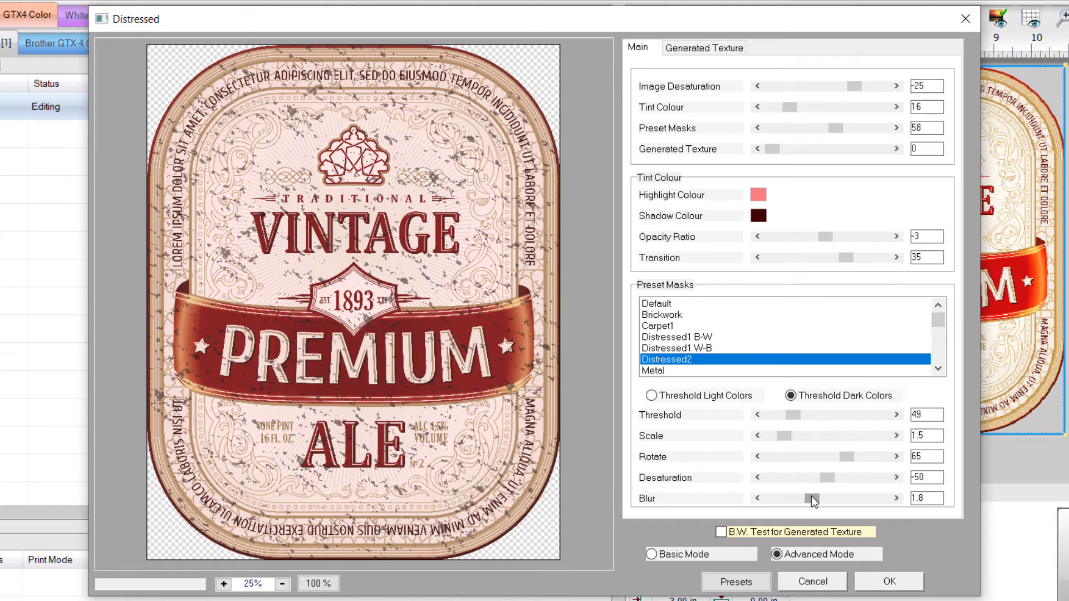
drag(811, 496, 792, 496)
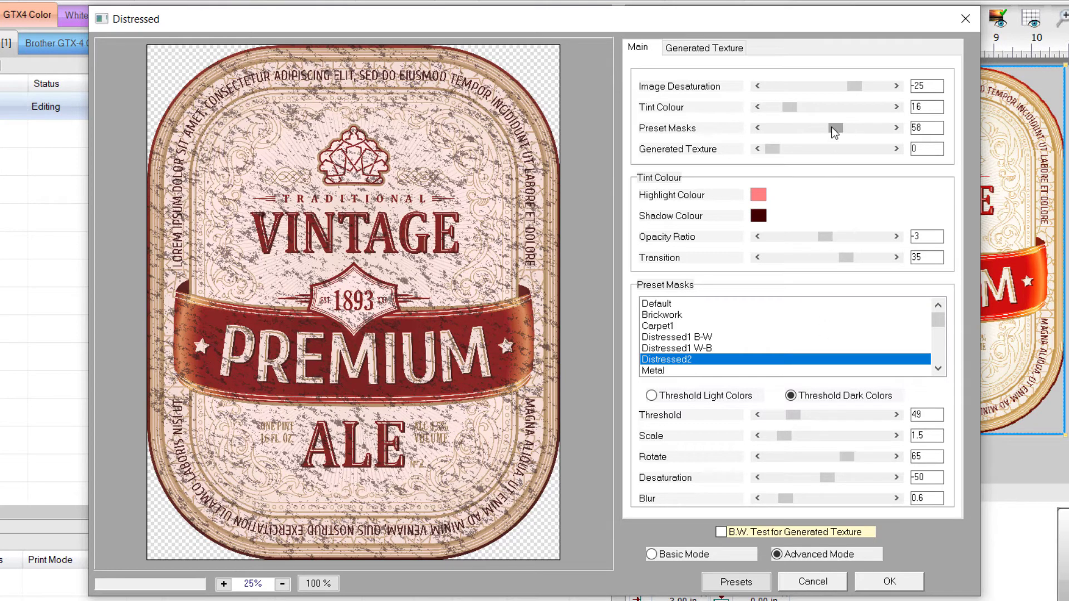
Set Preset Masks to 0 and Generated Texture to 100, with Streak Stretch H 39, V 69 and Scale Impact H 22, V 77.
drag(833, 128, 891, 146)
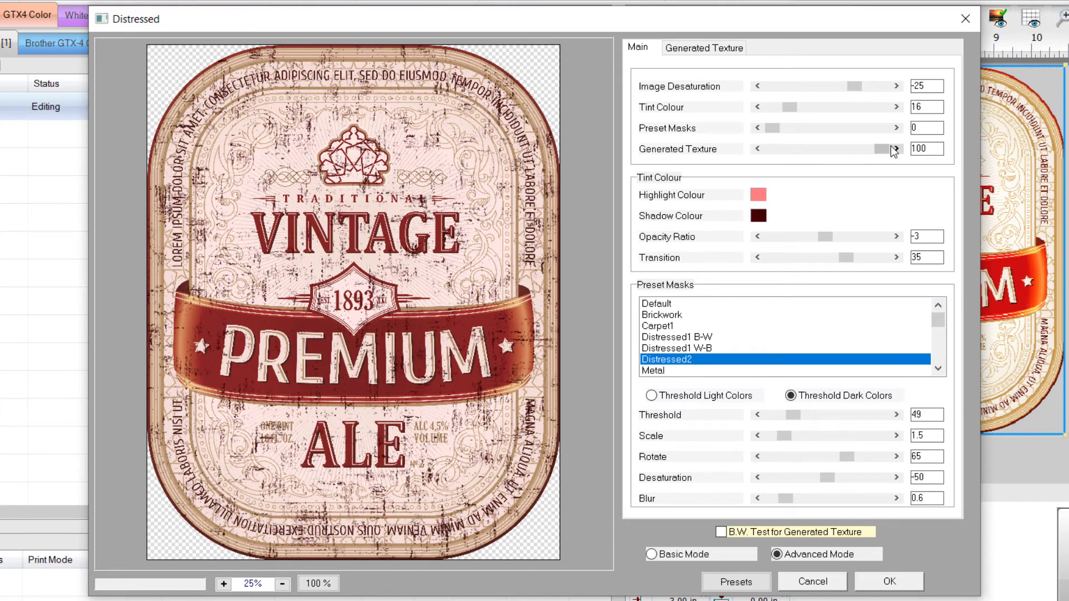
click(736, 48)
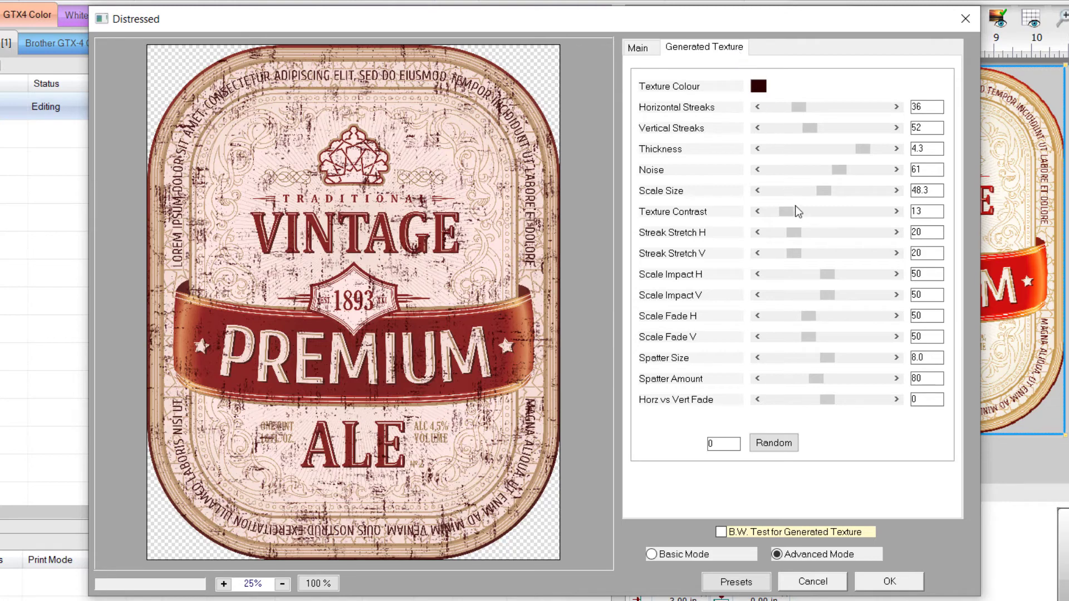
mouse_move(804, 231)
mouse_down()
mouse_move(858, 231)
mouse_move(812, 232)
mouse_move(830, 252)
mouse_move(851, 251)
mouse_move(797, 275)
mouse_move(856, 297)
mouse_up()
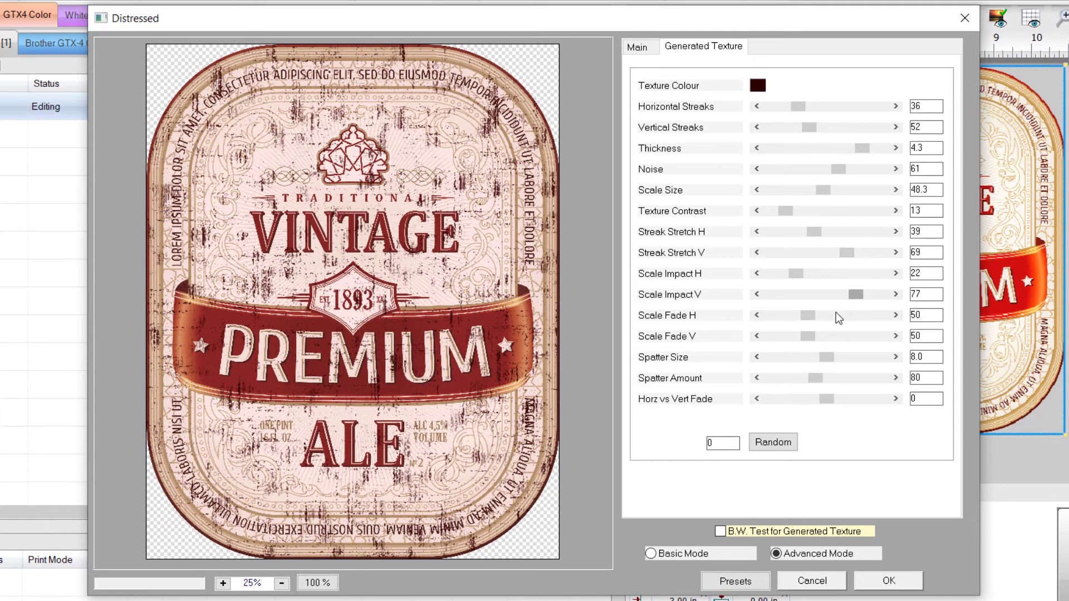
Set the texture's Scale Fade to H 104 and V 78, Spatter Size to 4.5, Spatter Amount to 161 and Horz vs Vert Fade to -6.
drag(810, 318, 831, 337)
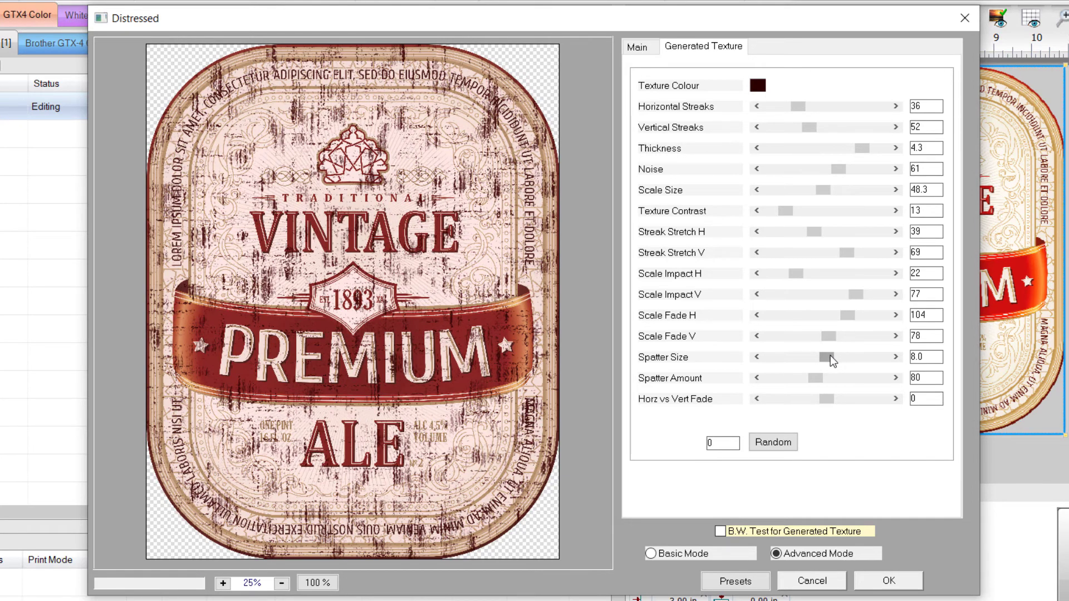
drag(831, 357, 802, 359)
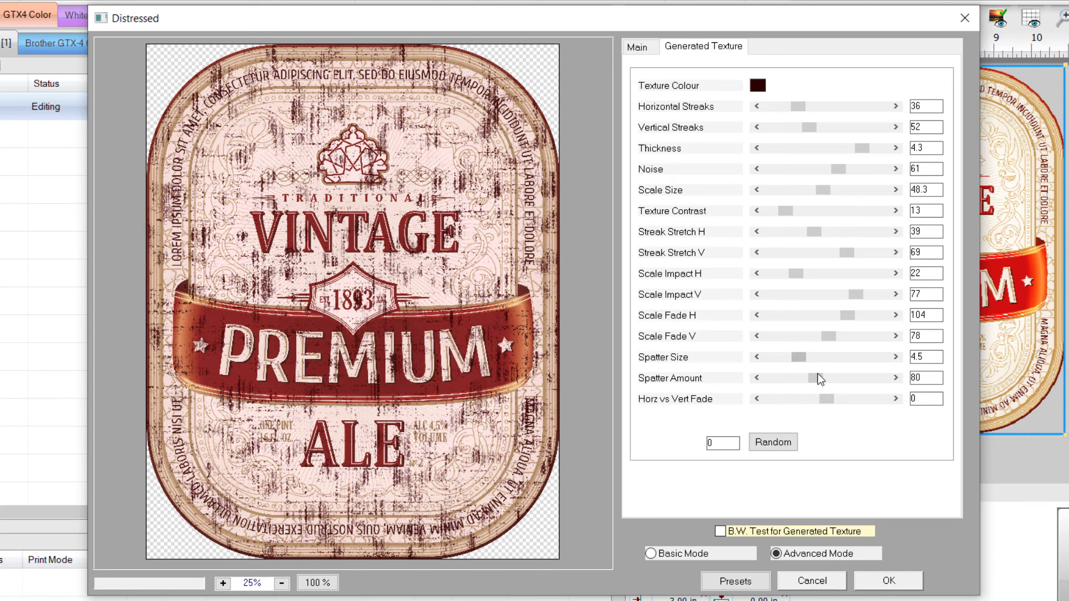
drag(819, 377, 861, 374)
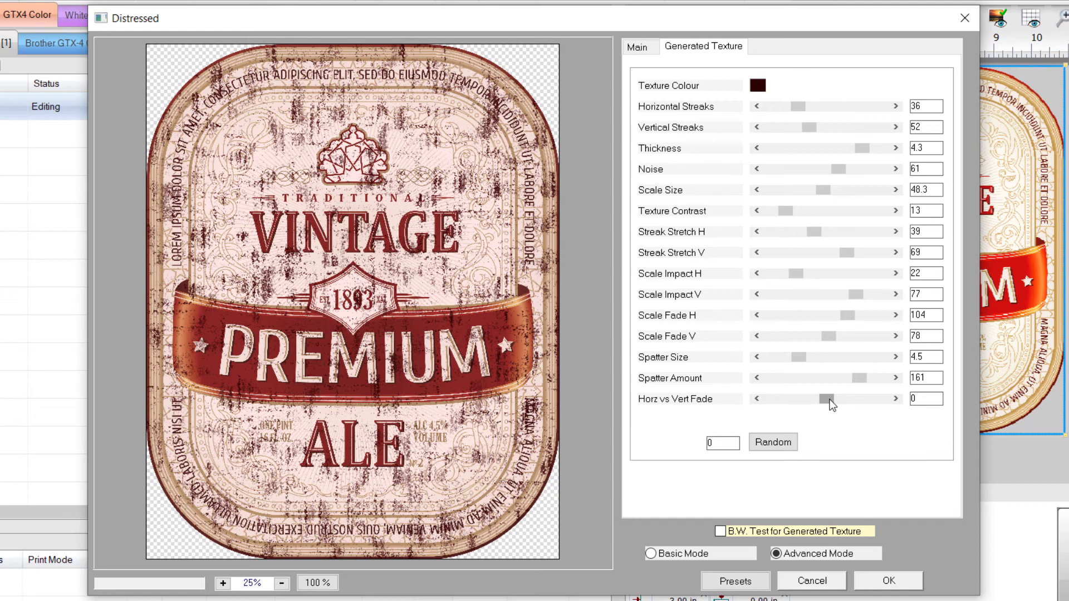
drag(829, 399, 789, 406)
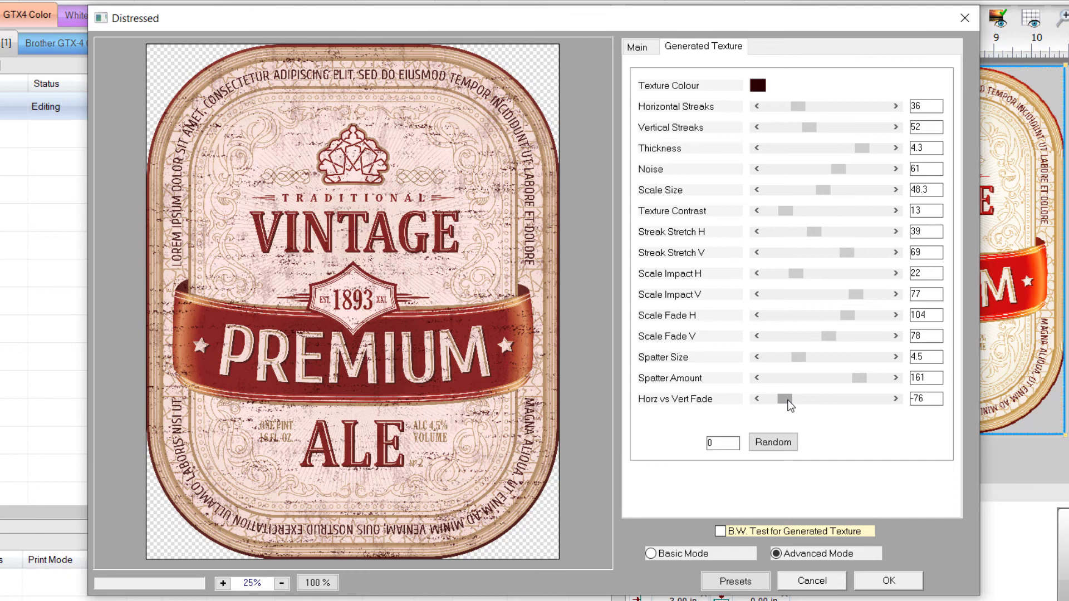
drag(787, 400, 828, 401)
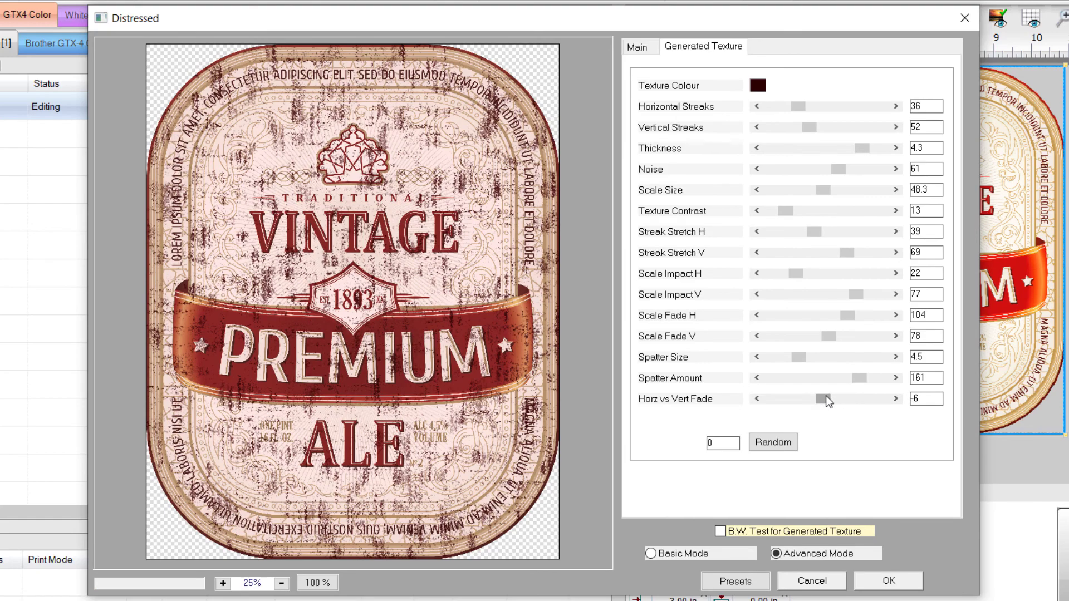